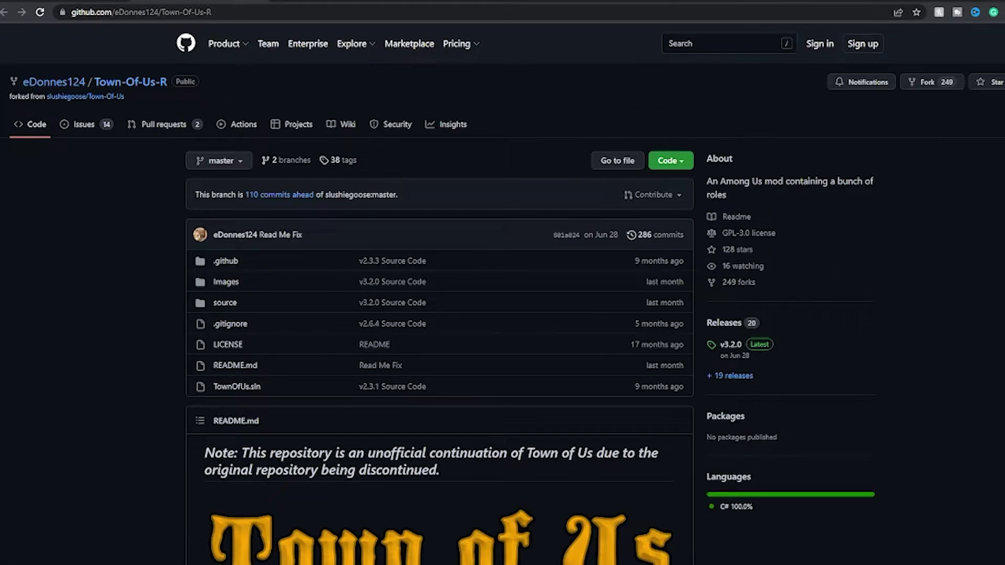
scroll(979, 329, "down", 2)
scroll(980, 330, "down", 1)
scroll(979, 330, "down", 2)
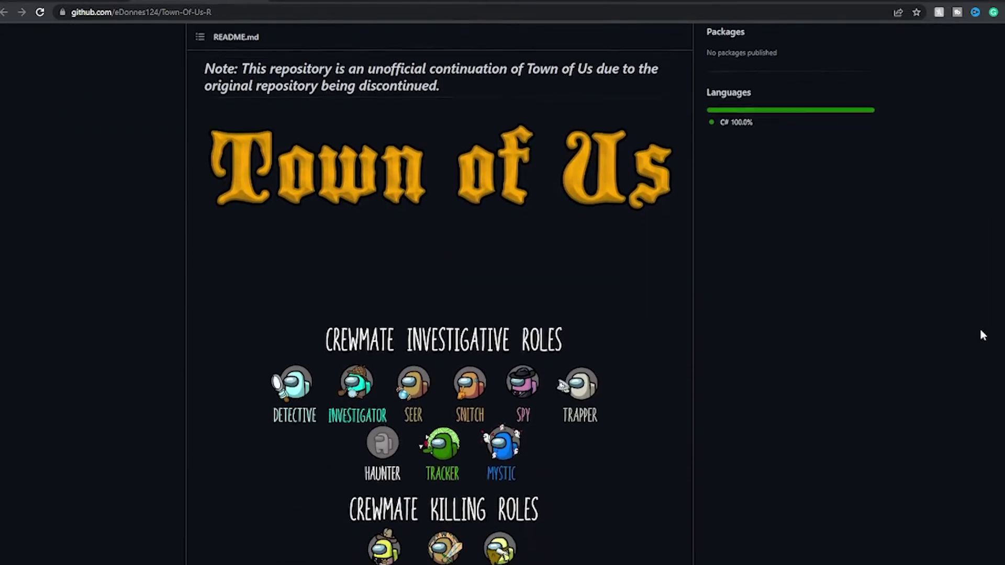
scroll(980, 330, "down", 1)
scroll(982, 335, "down", 2)
scroll(497, 144, "down", 2)
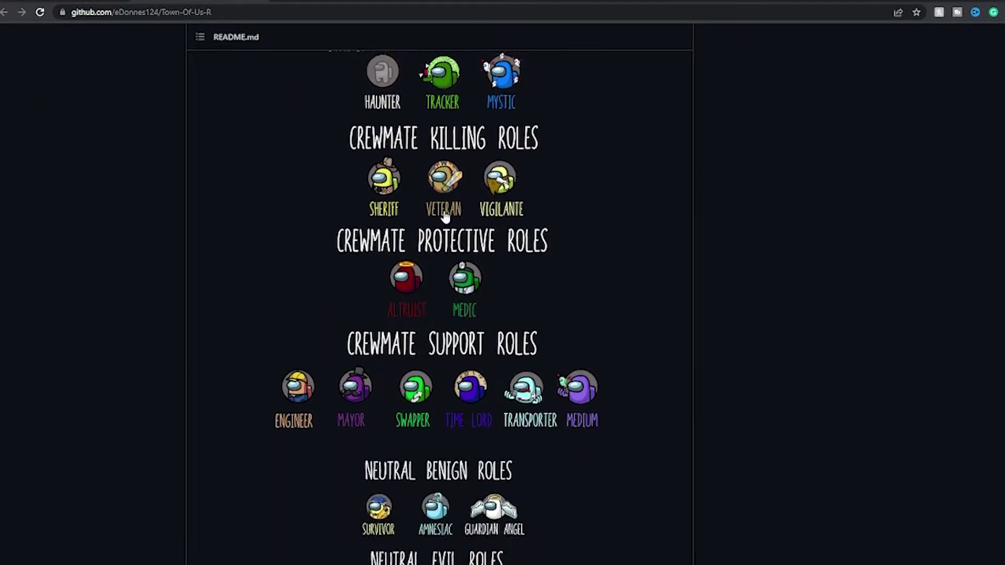
scroll(446, 218, "down", 2)
scroll(448, 234, "down", 2)
scroll(448, 235, "down", 2)
scroll(448, 244, "down", 2)
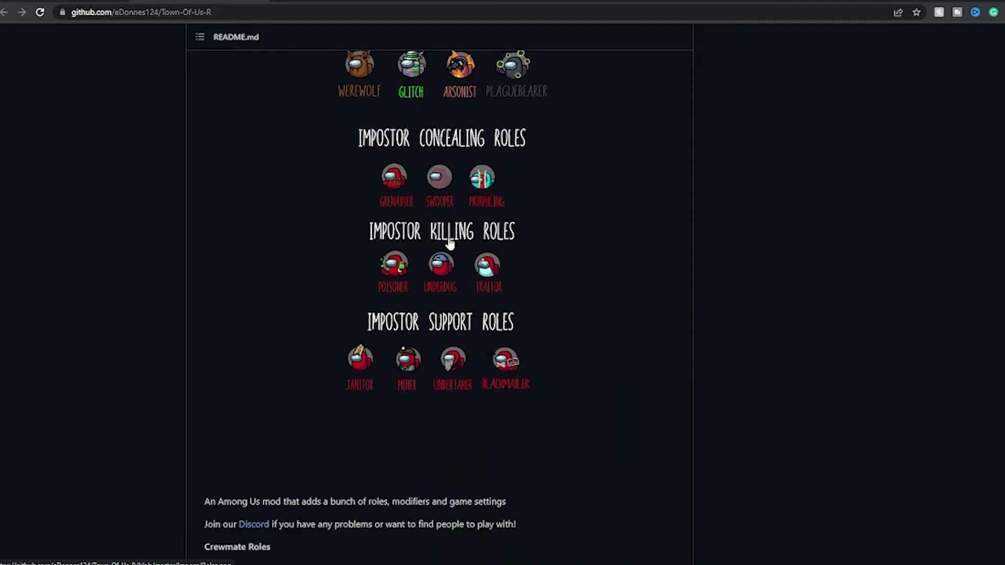
scroll(339, 304, "down", 3)
scroll(231, 353, "down", 4)
scroll(230, 352, "down", 3)
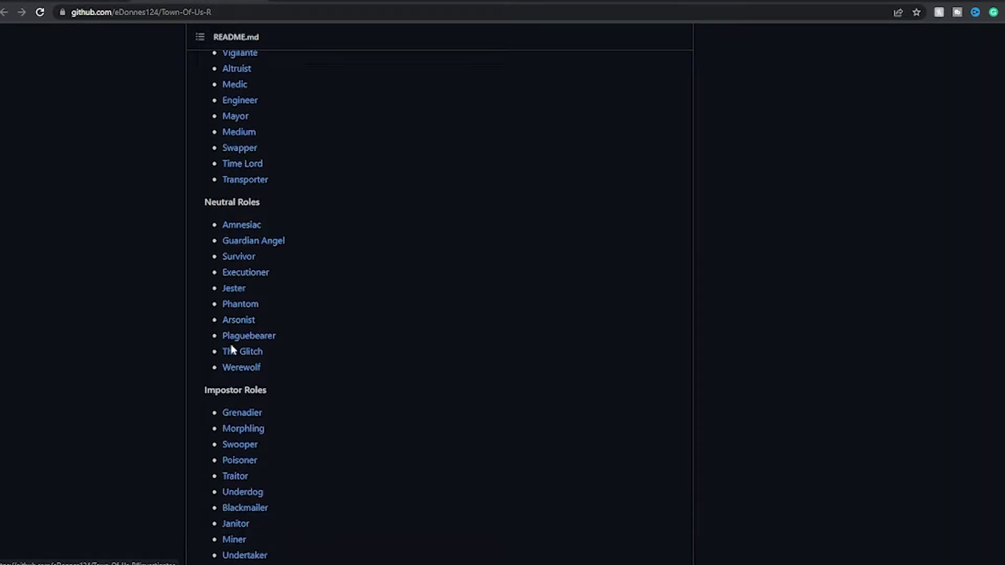
scroll(240, 381, "down", 2)
scroll(240, 380, "down", 4)
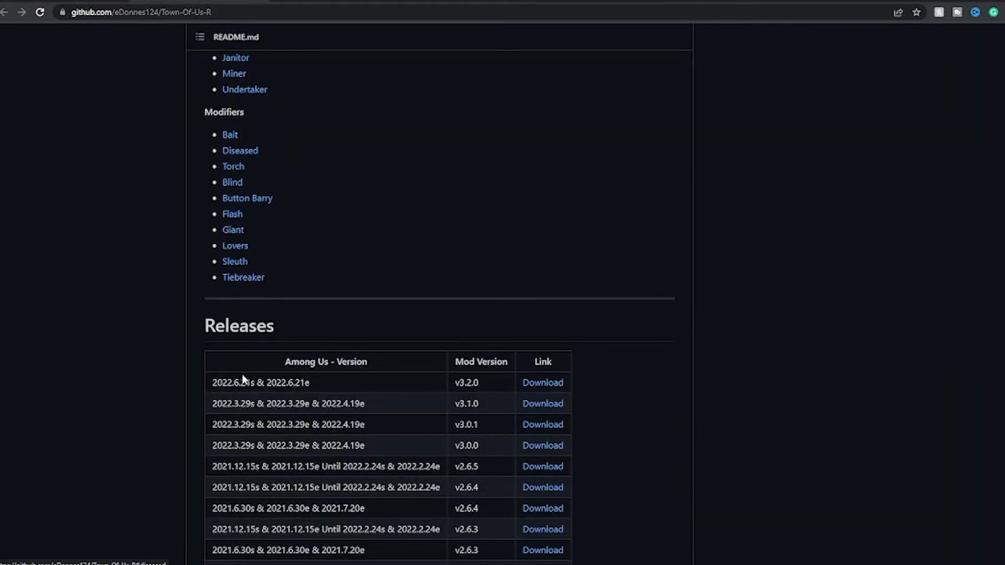
scroll(242, 376, "down", 2)
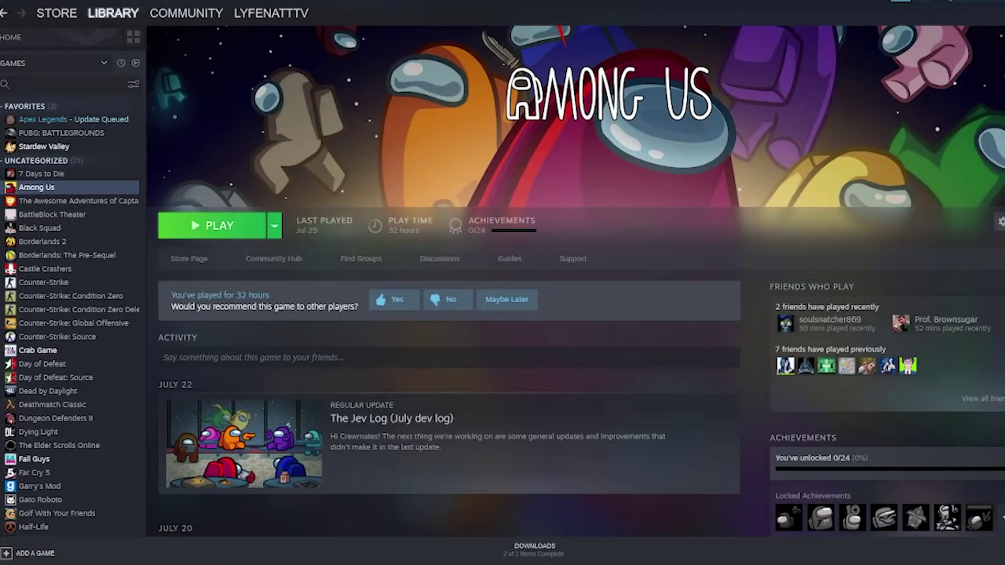
Open Among Us's install folder through Steam's Properties > Local Files > Browse.
right_click(45, 192)
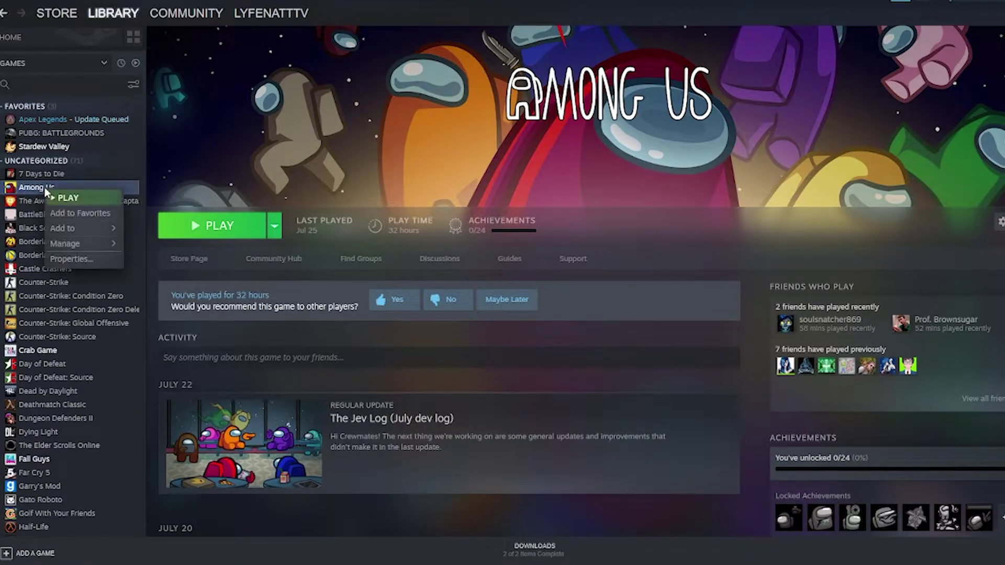
left_click(82, 266)
left_click(369, 220)
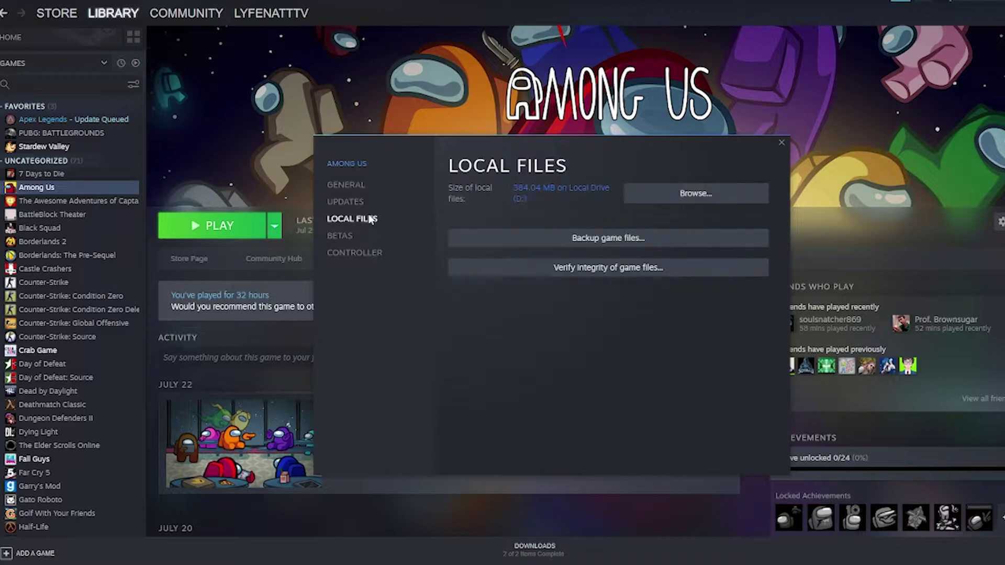
left_click(688, 194)
left_click(535, 339)
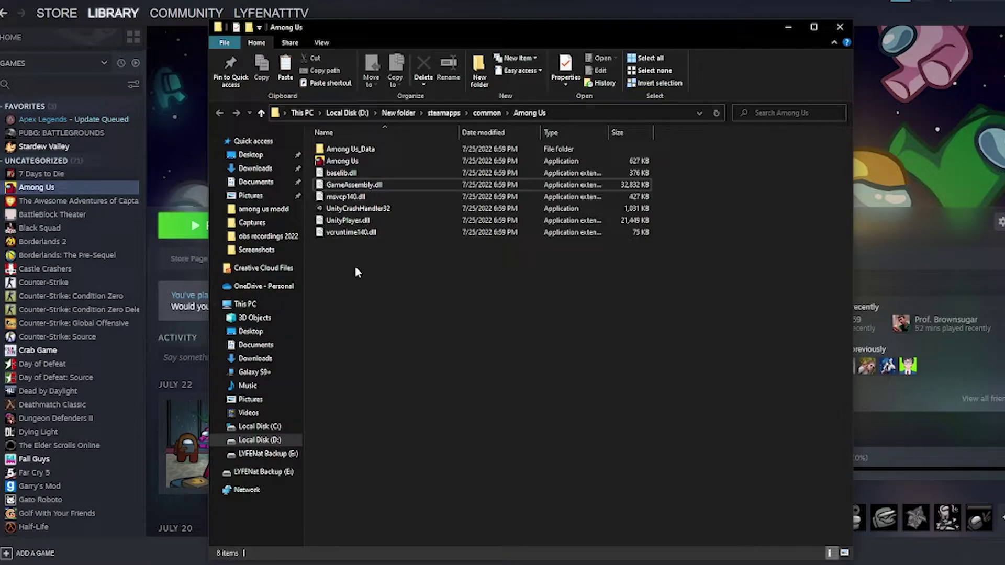
Box-select the eight Among Us game items and copy them.
left_click_drag(356, 271, 351, 146)
right_click(352, 150)
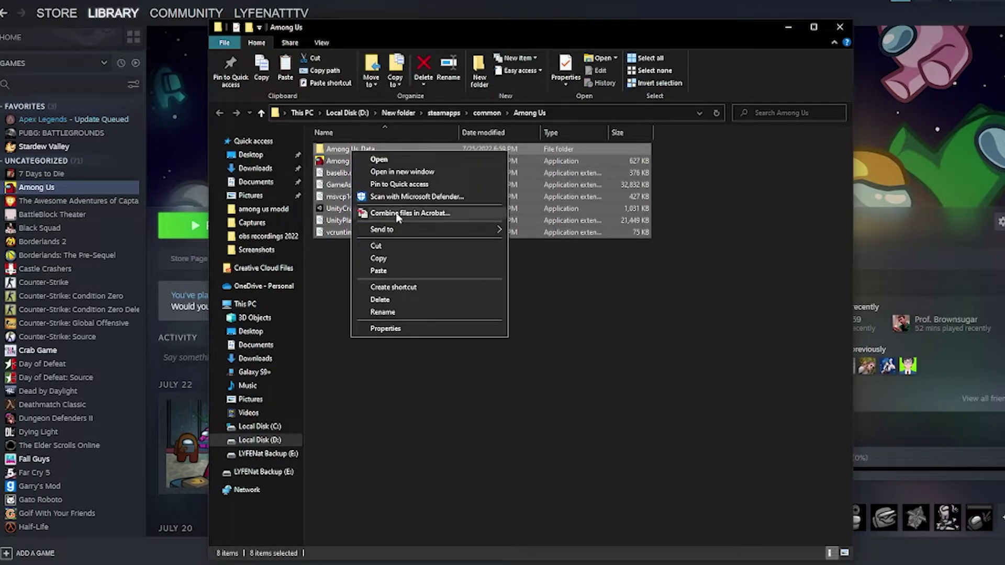
left_click(387, 261)
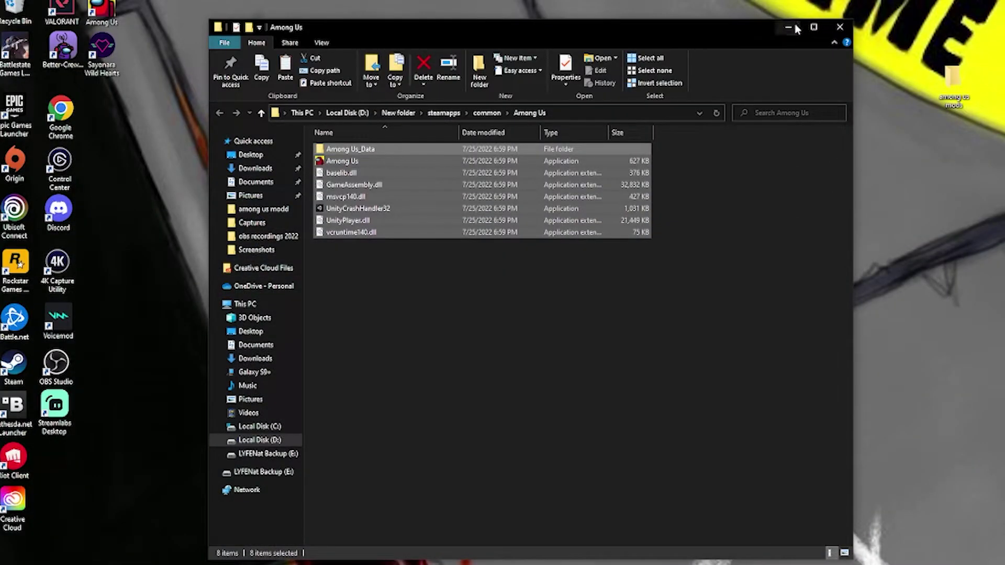
Paste the eight copied game items into the empty desktop 'among us mods' folder.
left_click(789, 27)
double_click(955, 84)
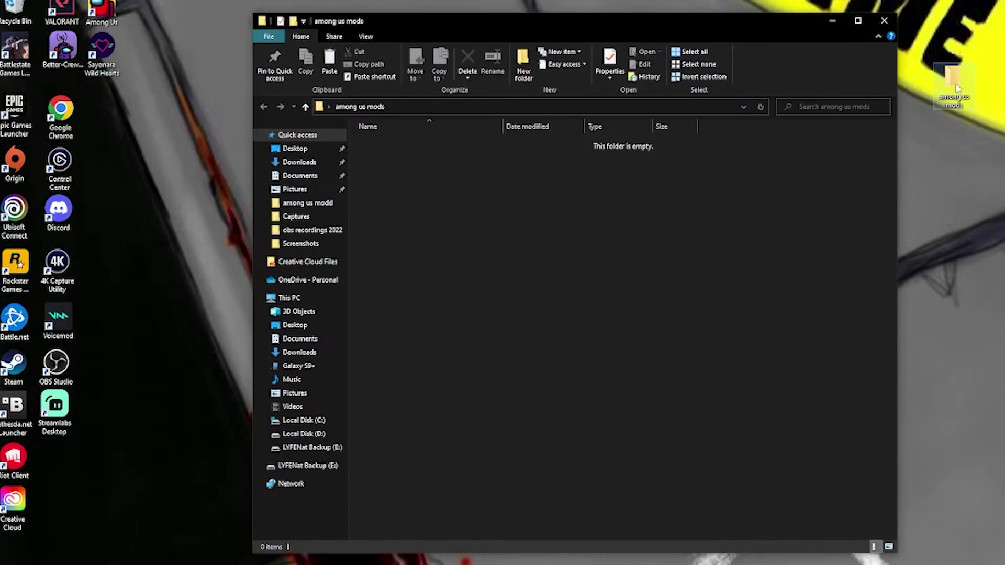
right_click(511, 226)
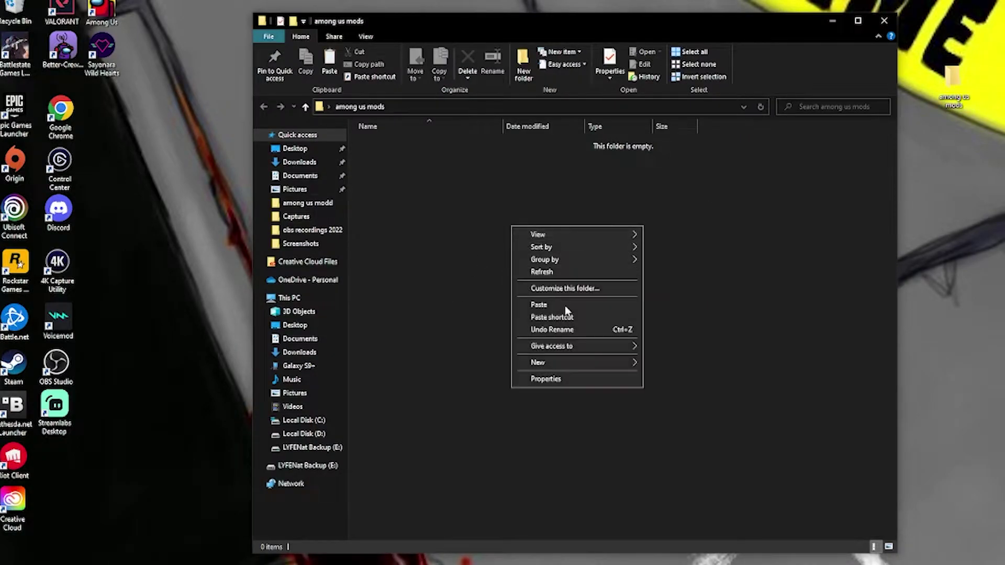
mouse_move(550, 363)
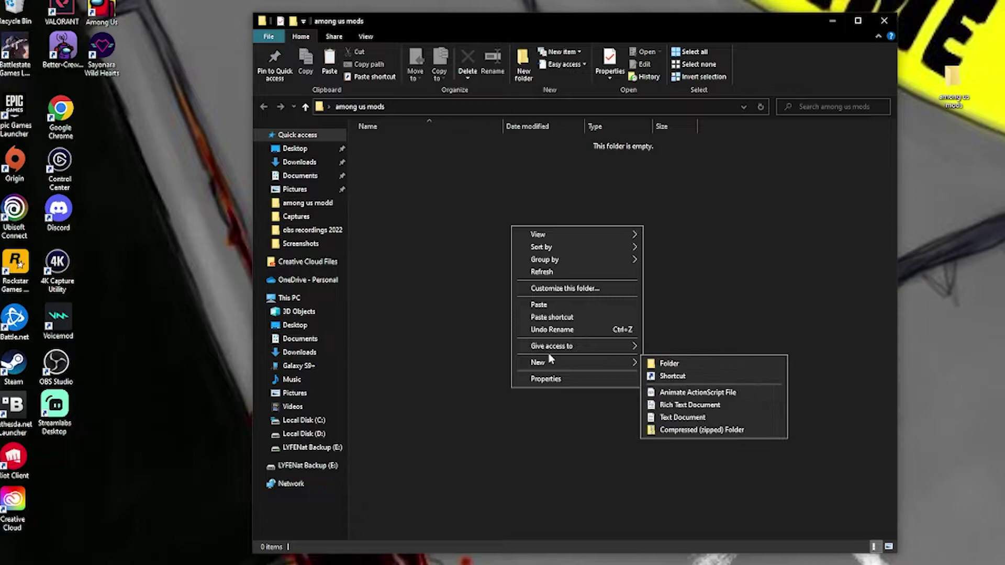
left_click(556, 305)
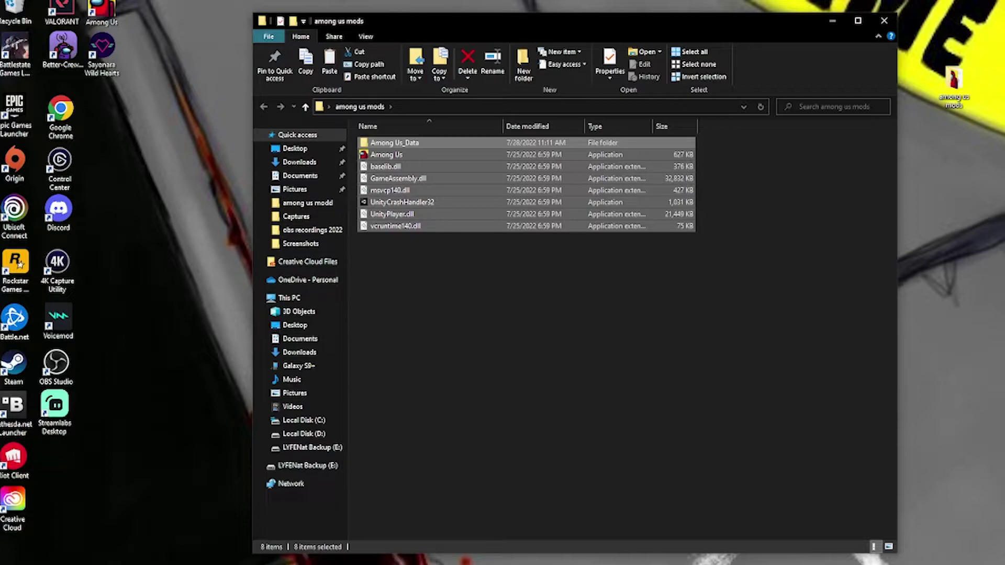
Reopen Steam's Among Us install folder and delete all eight original game items.
left_click(731, 521)
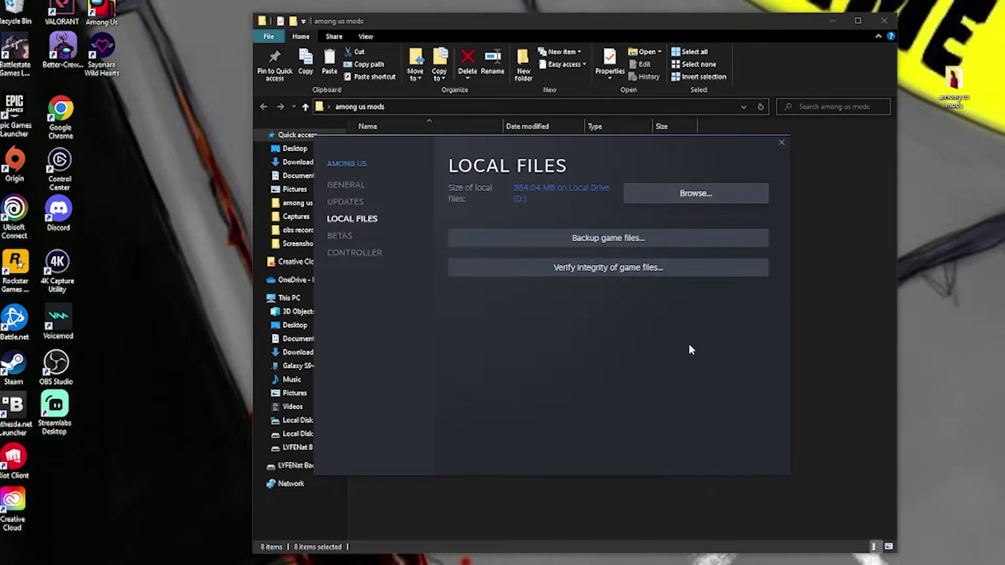
left_click(732, 193)
left_click(459, 274)
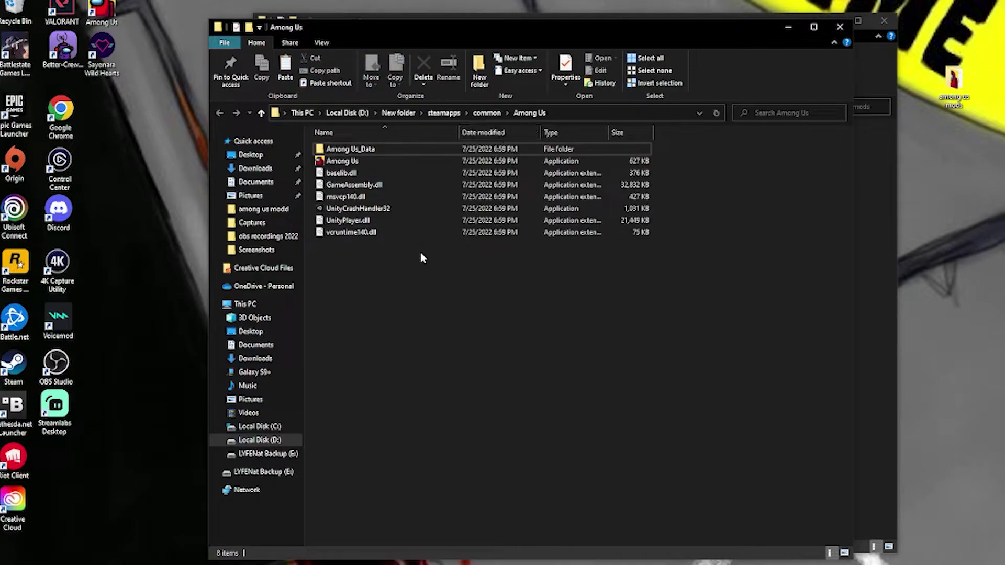
left_click_drag(385, 274, 371, 150)
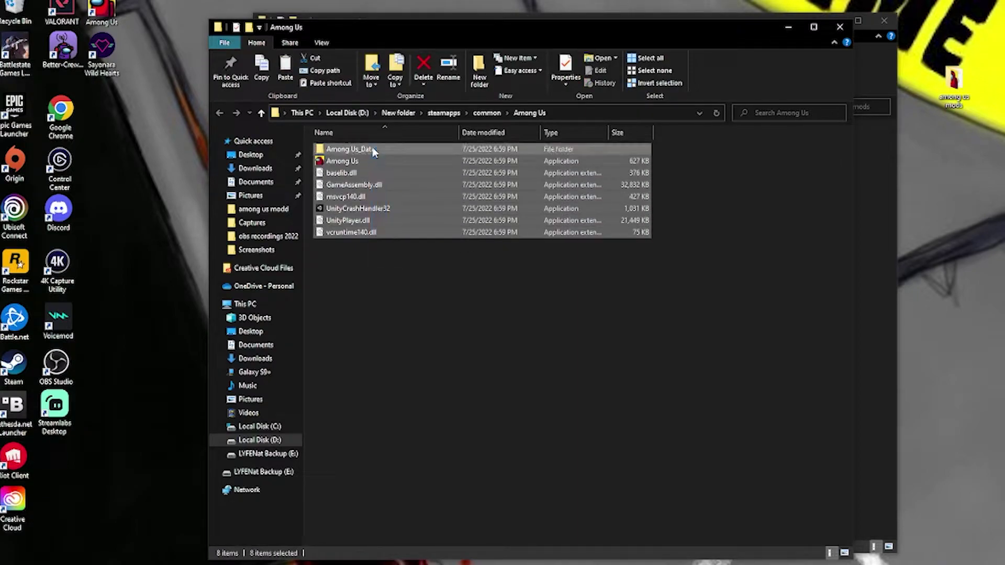
right_click(373, 151)
left_click(401, 297)
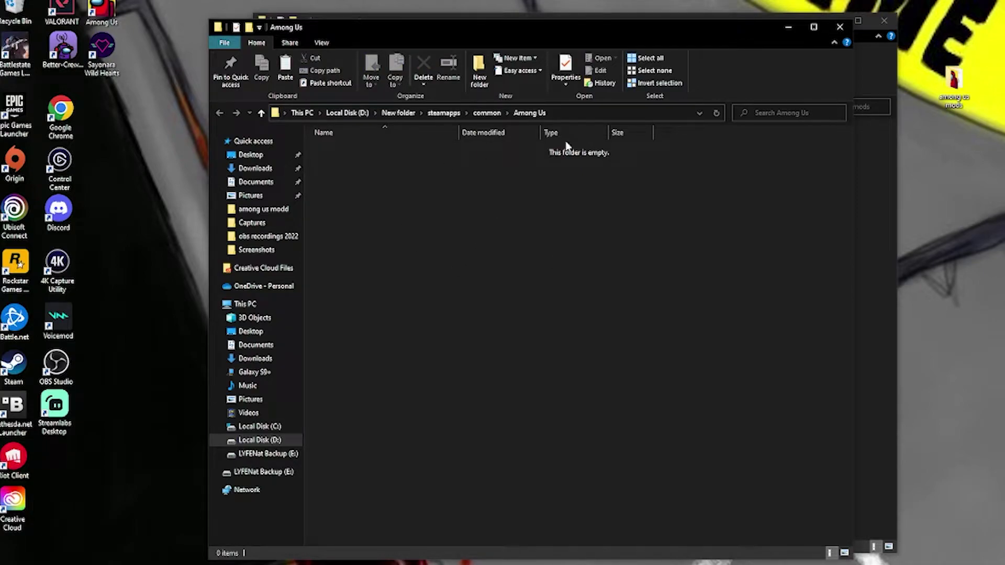
left_click(671, 562)
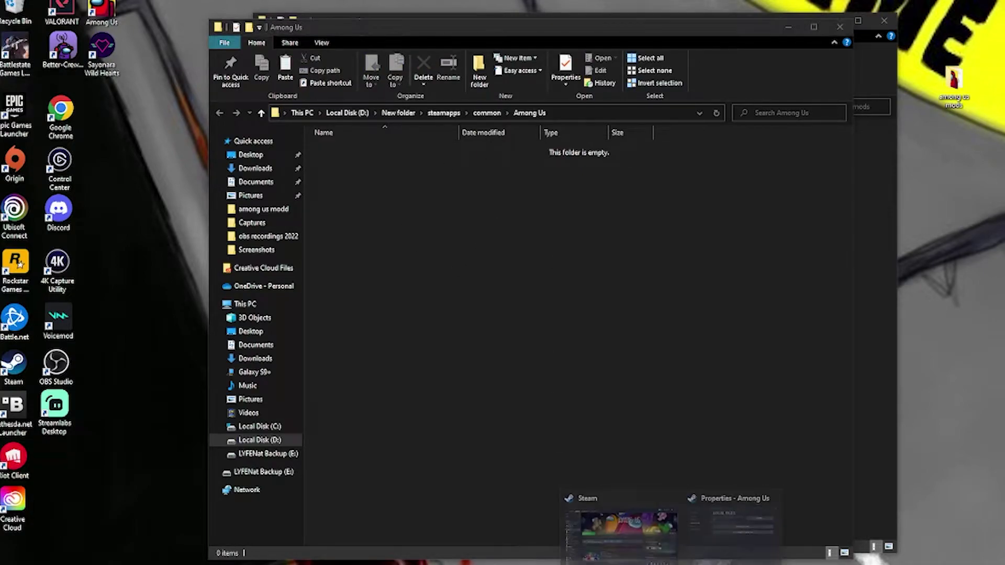
Have Steam verify the game files to restore them, then close the Properties window.
left_click(713, 522)
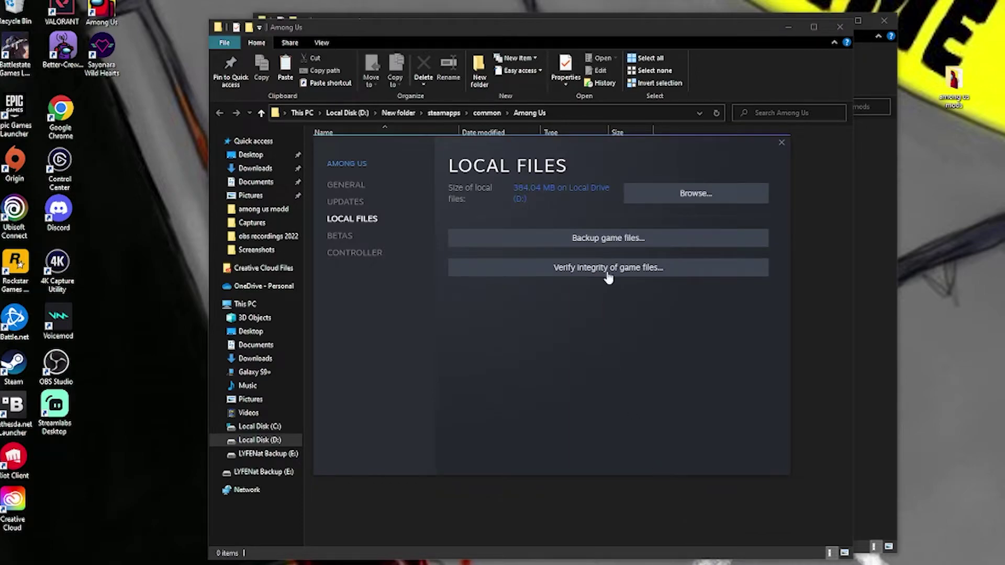
left_click(609, 273)
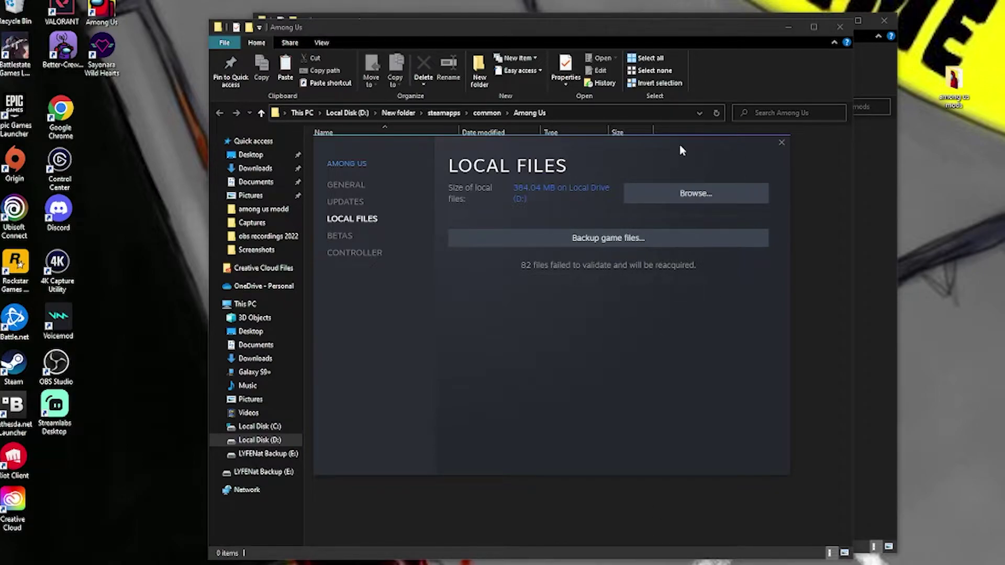
left_click_drag(681, 149, 699, 147)
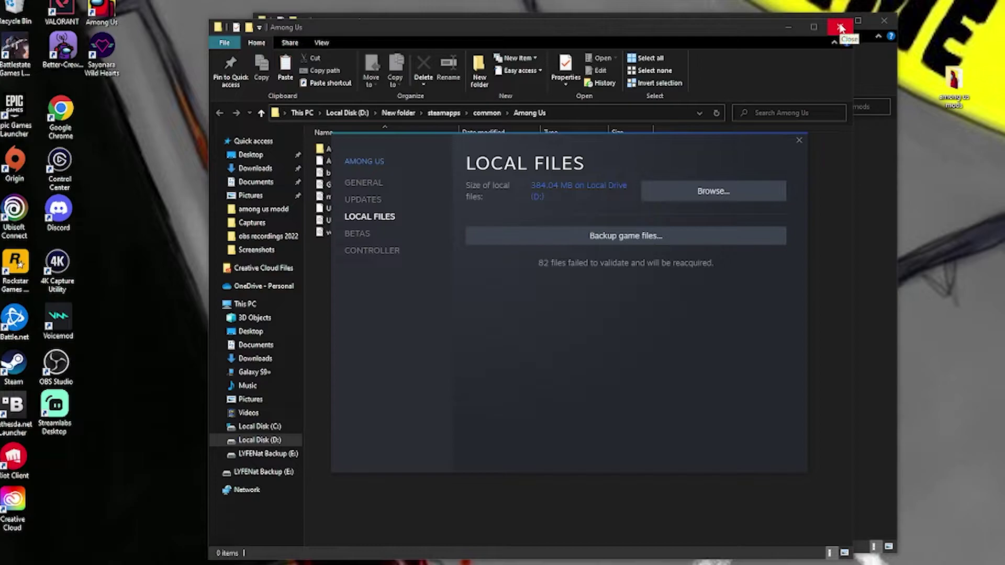
left_click(799, 143)
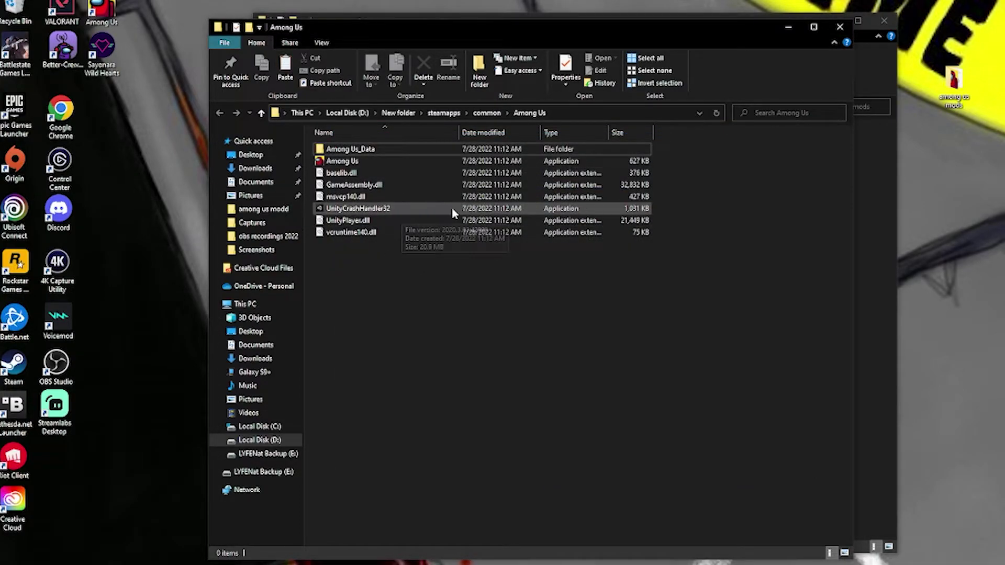
Copy the five mod items from the ToU v3.2.0 folder inside ToU.v3.2.0.zip in Downloads.
left_click(265, 173)
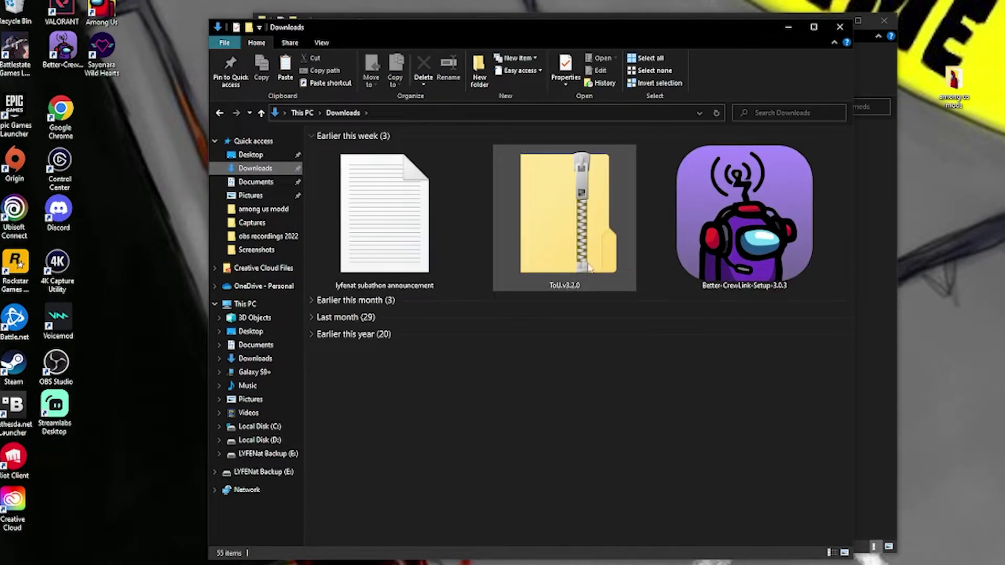
mouse_move(566, 212)
double_click(582, 227)
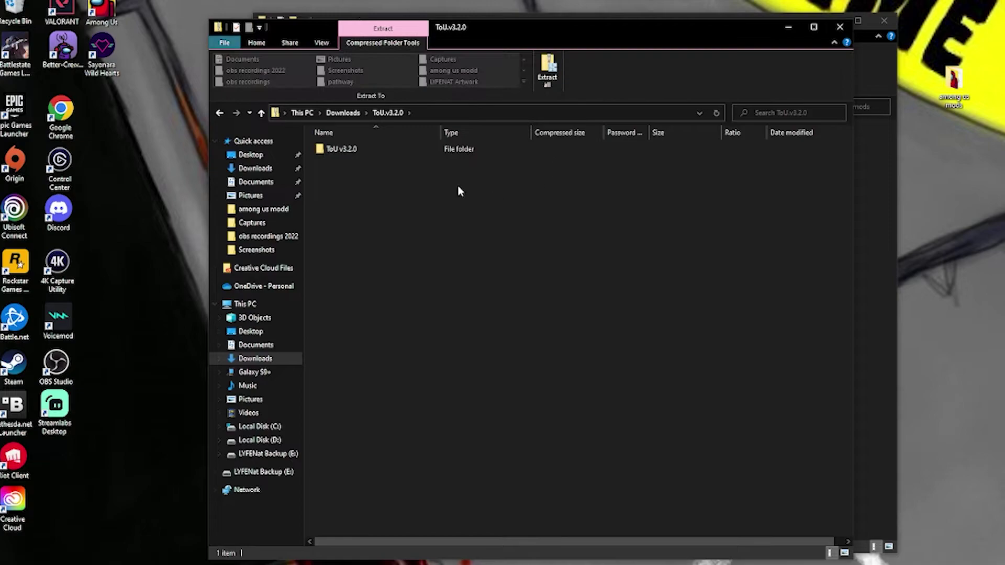
double_click(341, 149)
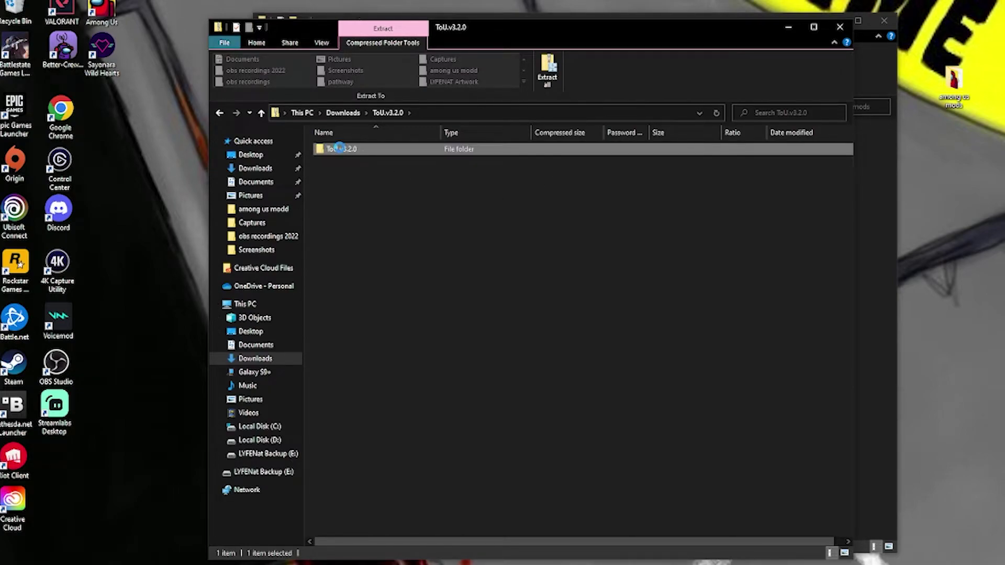
left_click_drag(358, 239, 359, 151)
right_click(358, 151)
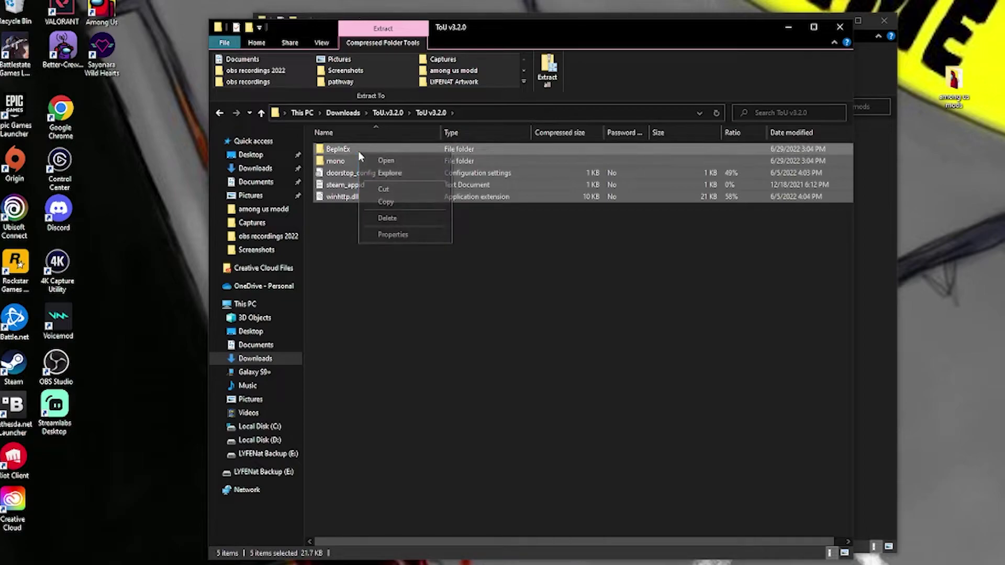
left_click(385, 202)
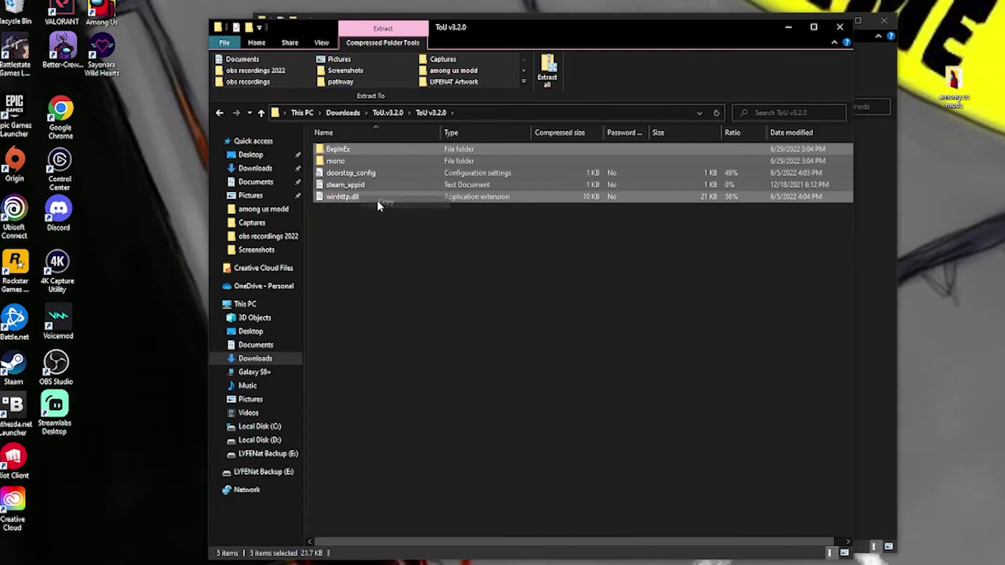
left_click(787, 27)
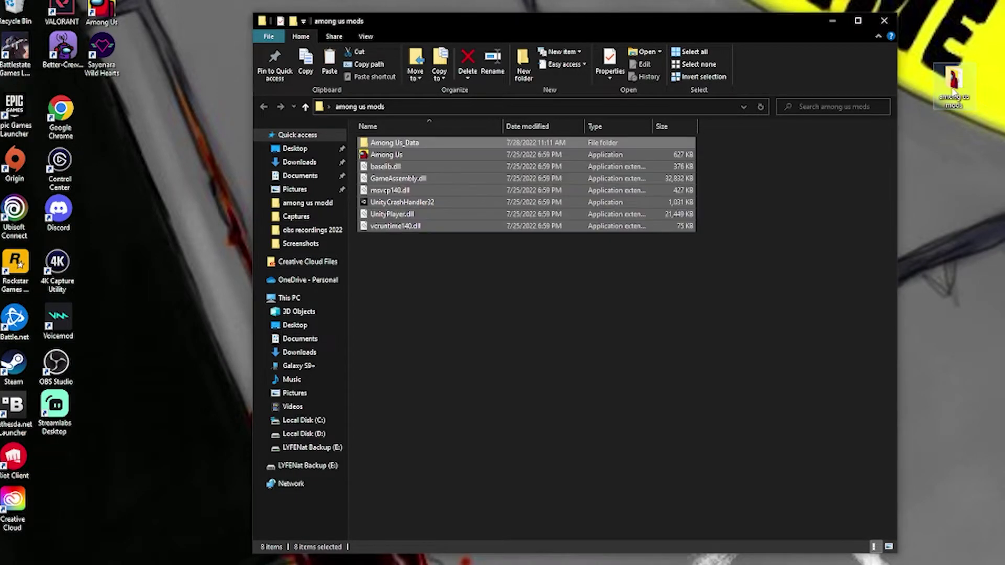
Paste the Town of Us files into 'among us mods', bringing it to 13 items.
left_click(568, 366)
right_click(432, 301)
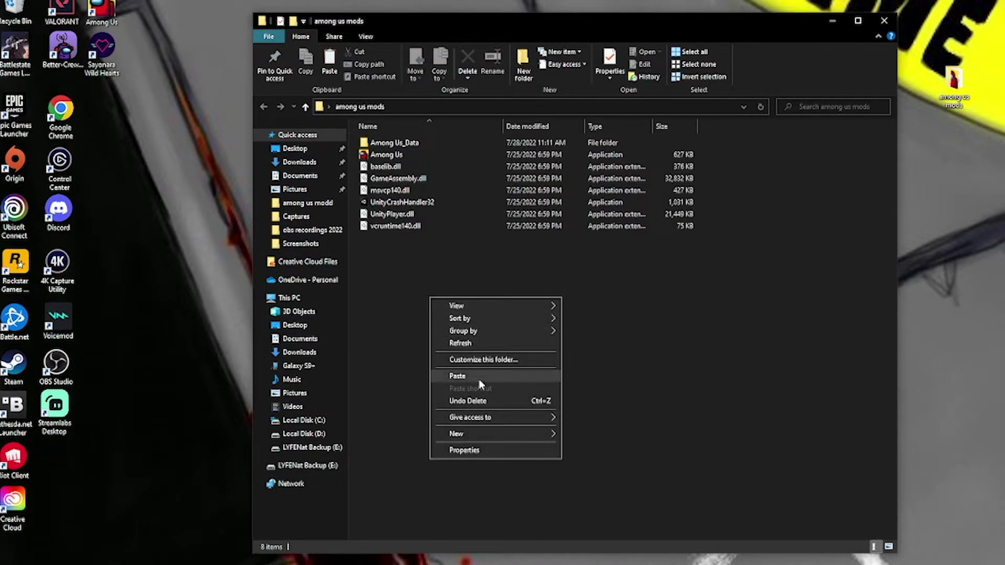
left_click(479, 379)
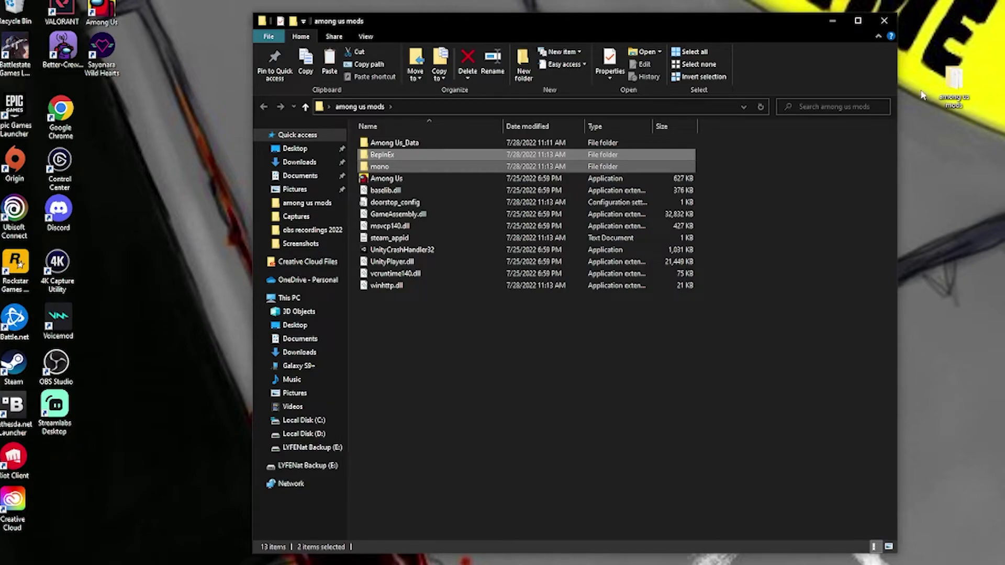
left_click(950, 107)
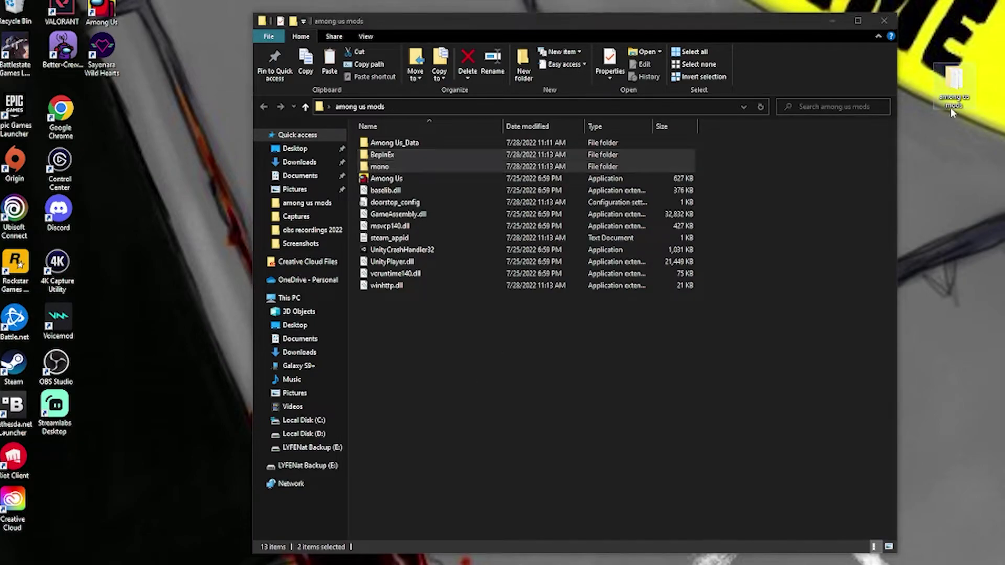
Launch Better-CrewLink to reach a Town of Us v3.2.0 private lobby on The Skeld.
left_click(306, 163)
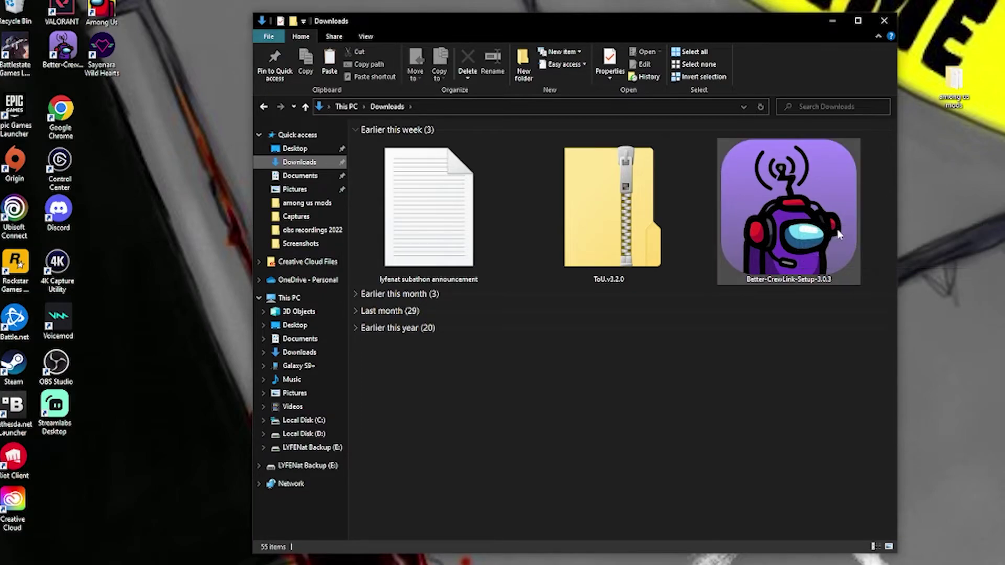
left_click(63, 54)
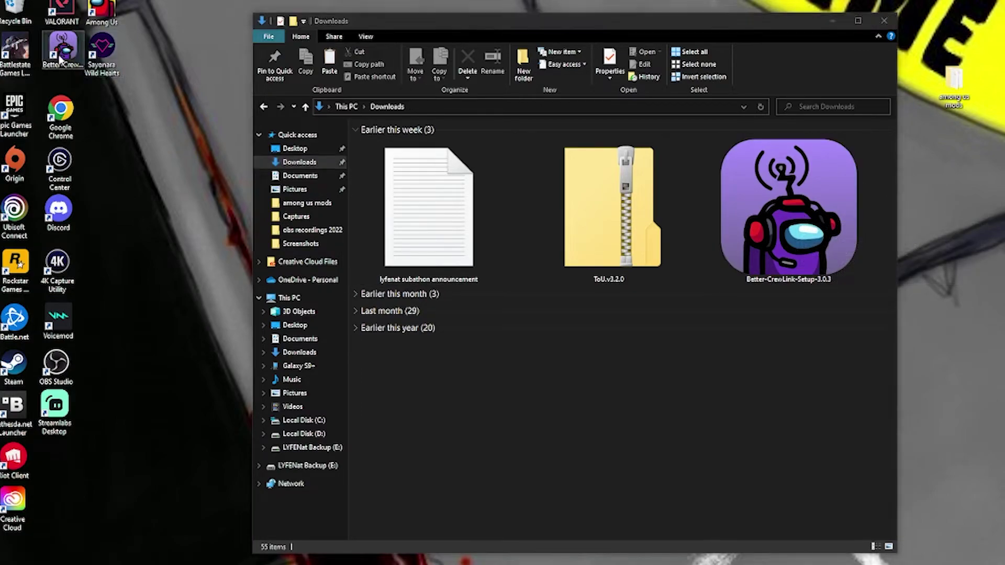
double_click(60, 57)
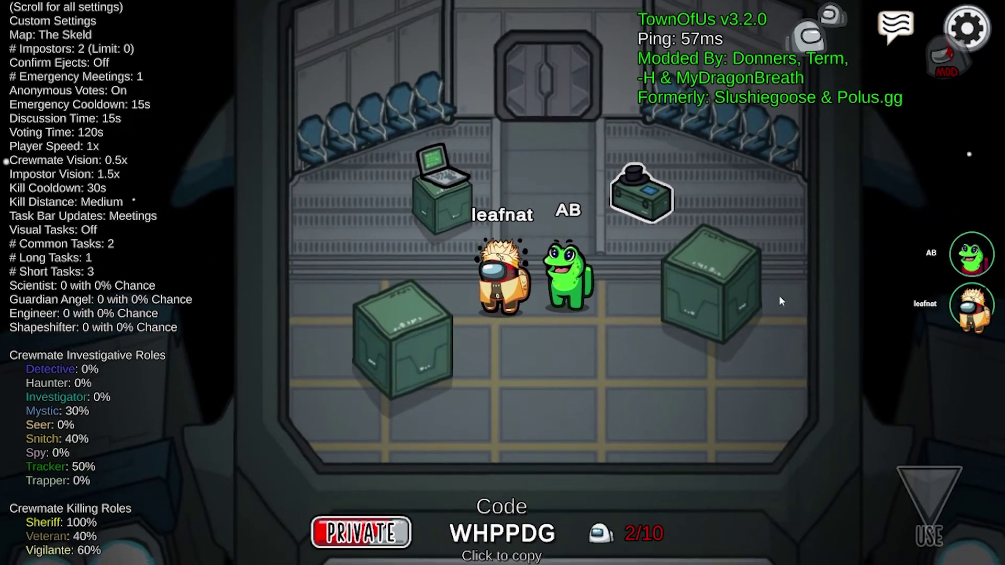
key("a")
key("w")
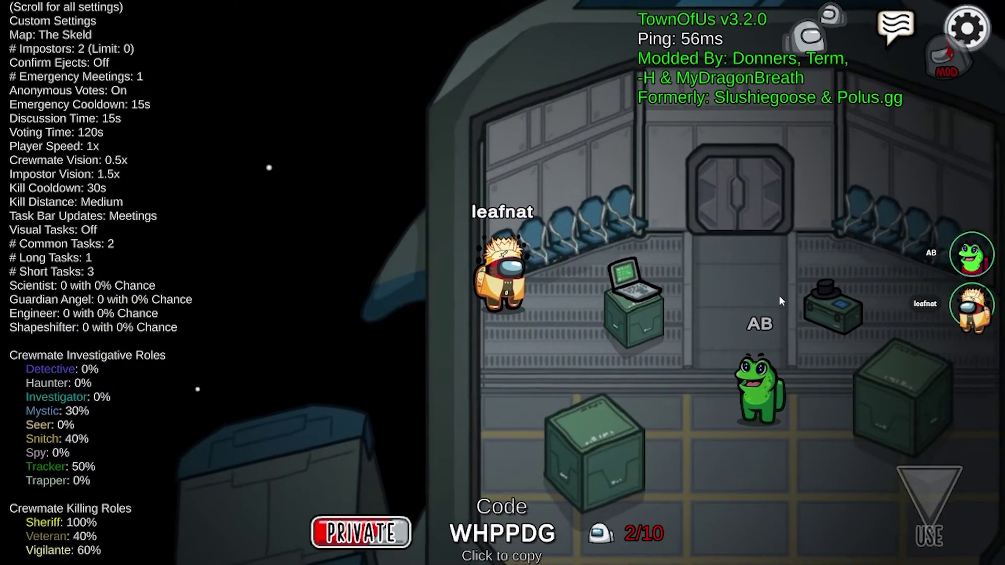
key("s")
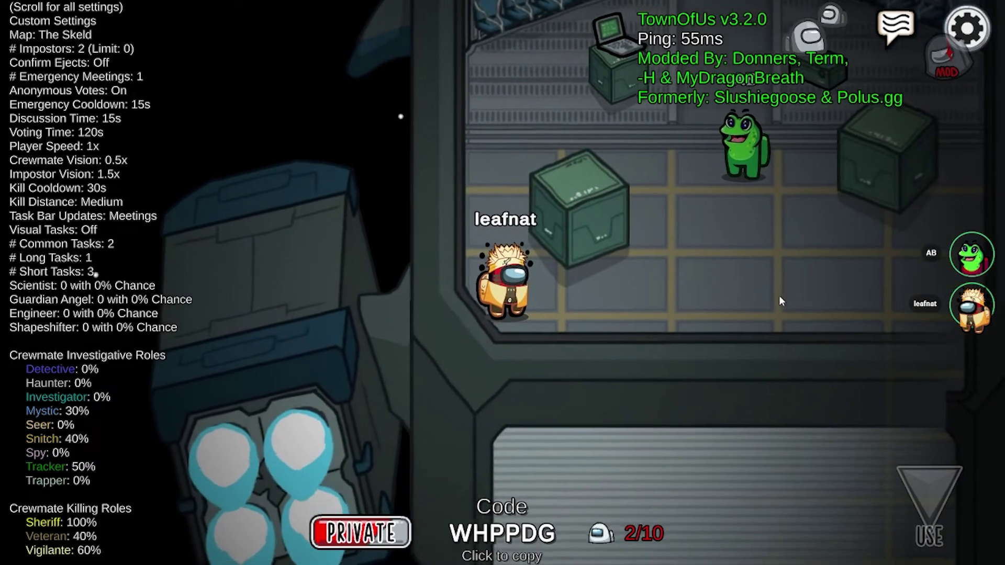
key("w")
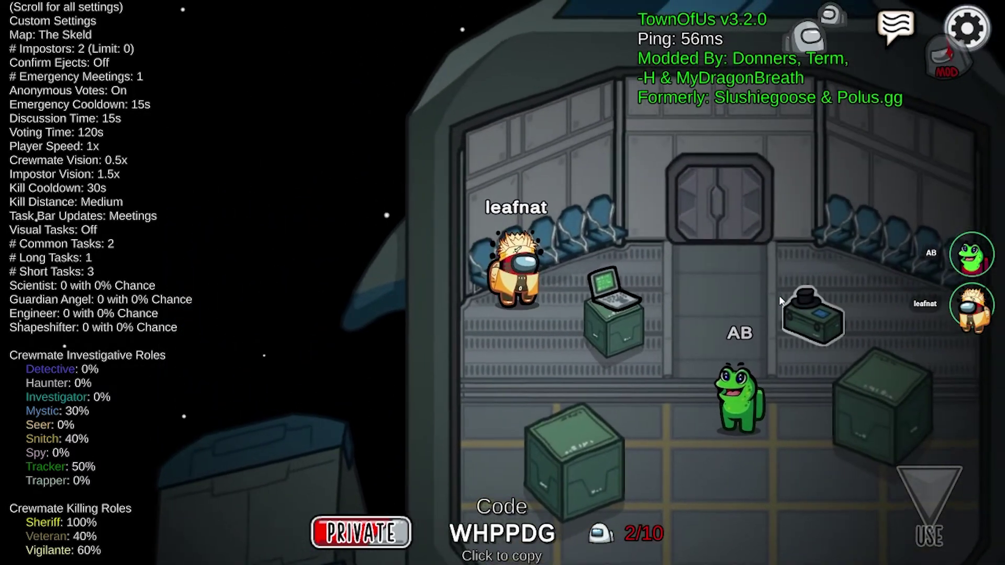
key("d")
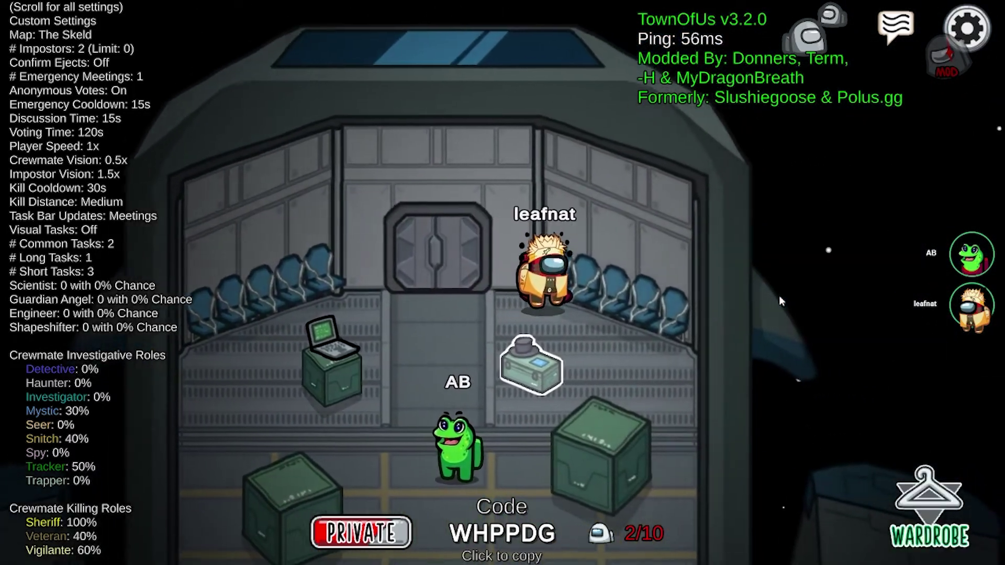
key("s")
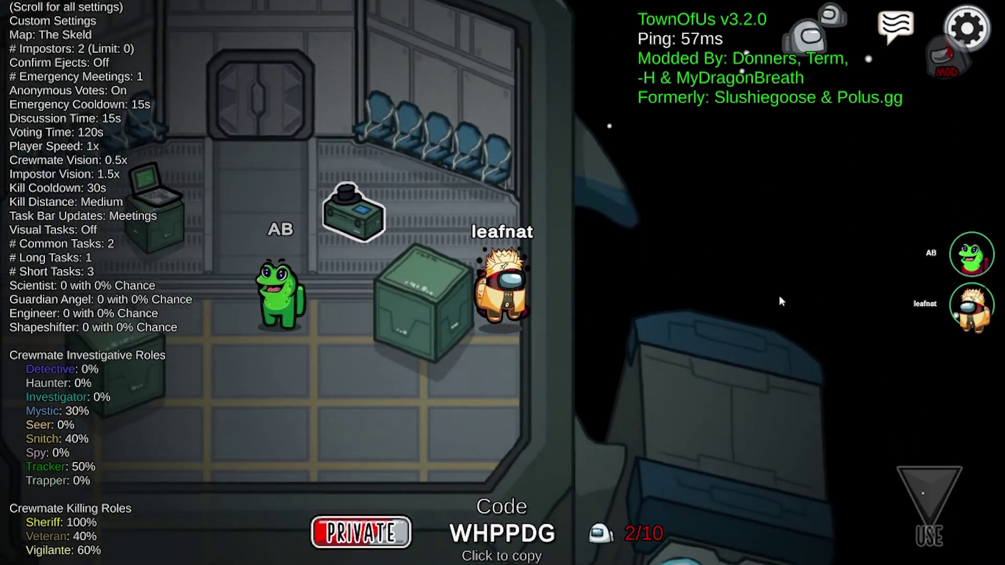
key("a")
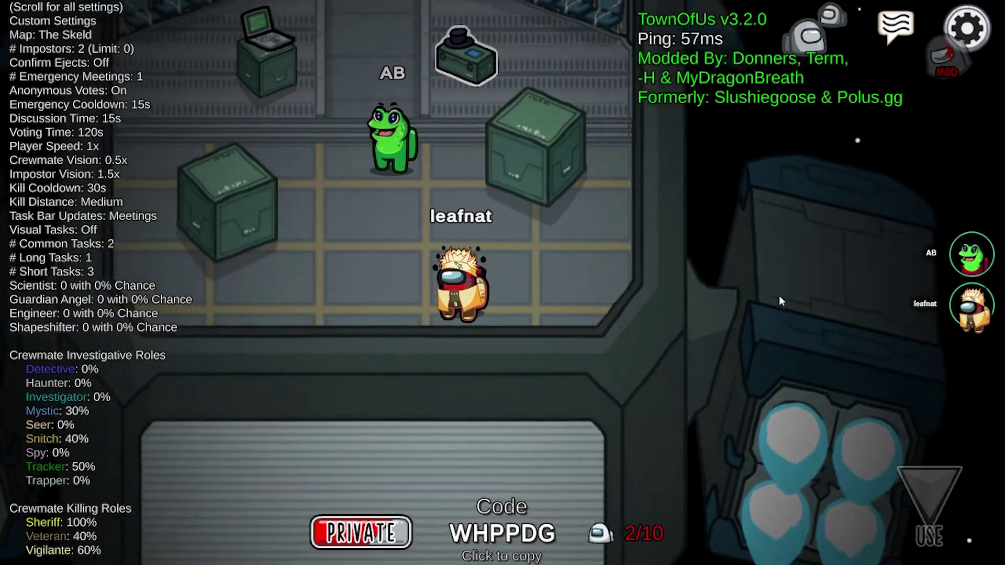
key("w")
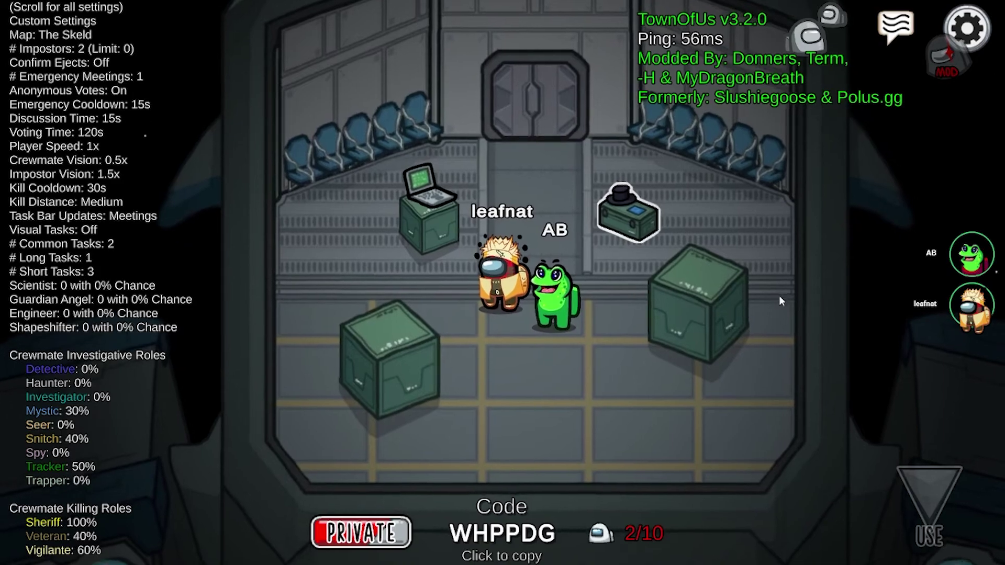